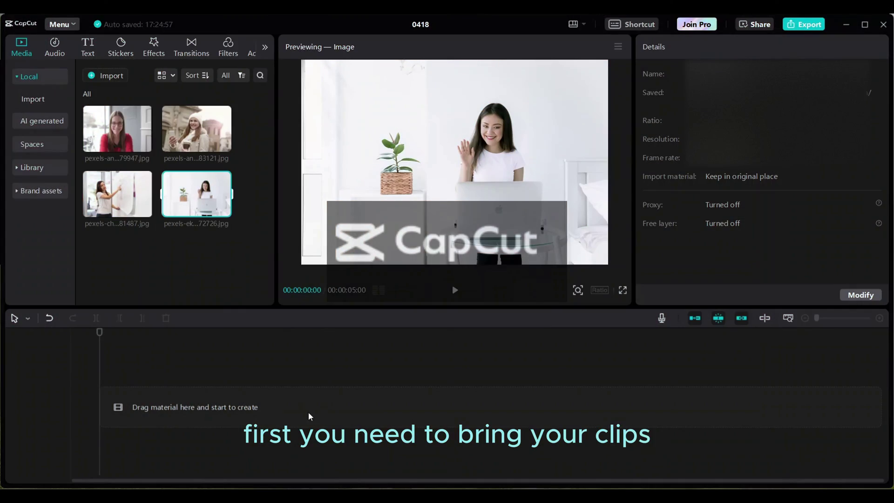
- Add all four photos to the timeline, stacking photos two to four on separate tracks above the first
{"action": "mouse_move", "coordinate": [147, 146]}
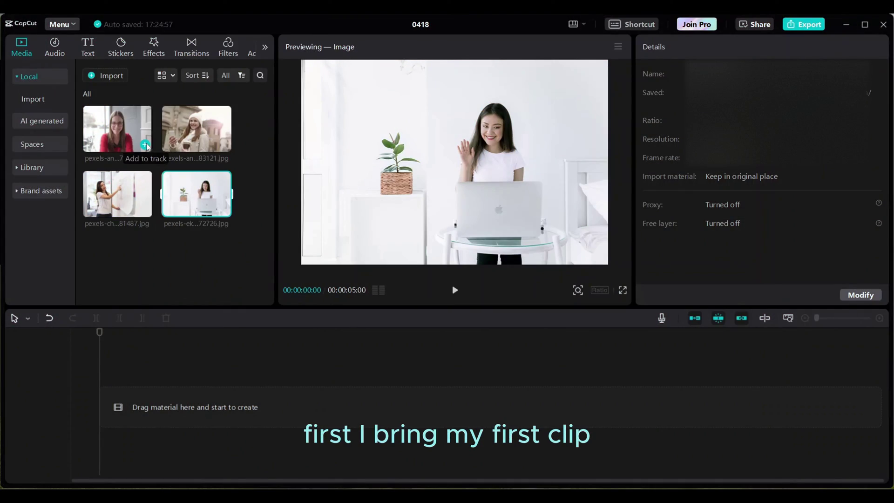
{"action": "left_click", "coordinate": [146, 145]}
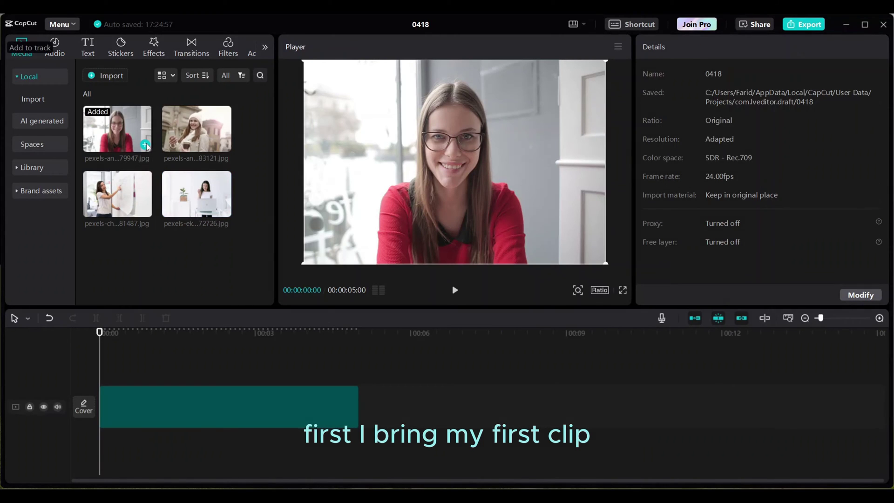
{"action": "left_click", "coordinate": [224, 145]}
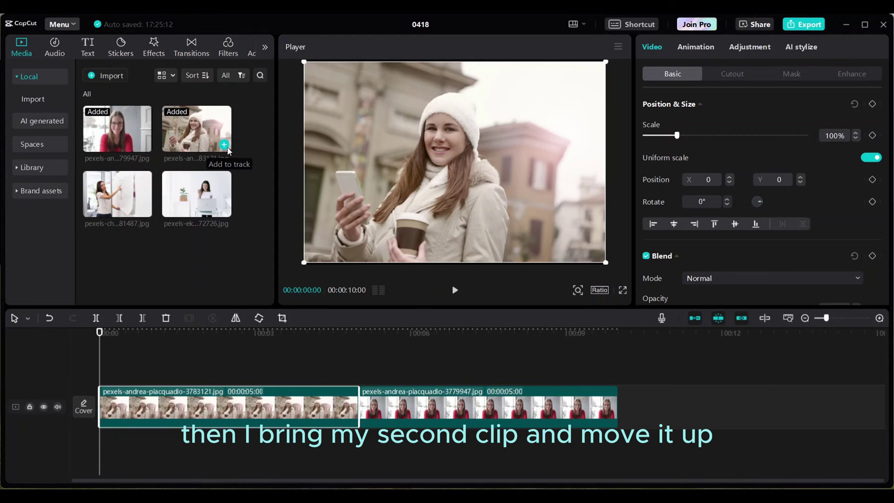
{"action": "left_click_drag", "start_coordinate": [548, 399], "coordinate": [288, 378]}
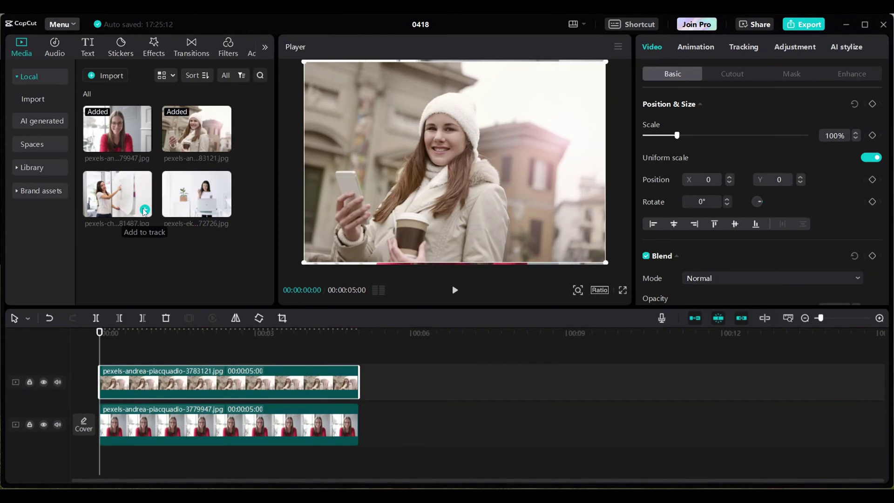
{"action": "left_click", "coordinate": [145, 211]}
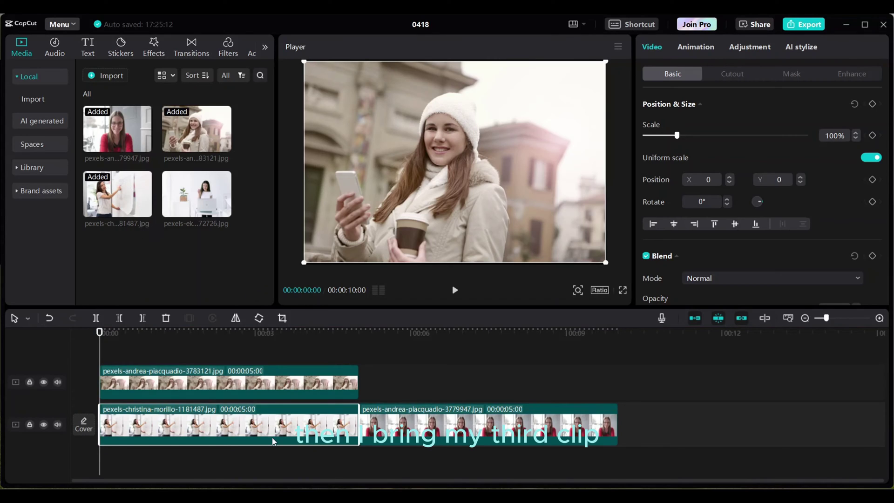
{"action": "left_click_drag", "start_coordinate": [526, 428], "coordinate": [267, 348]}
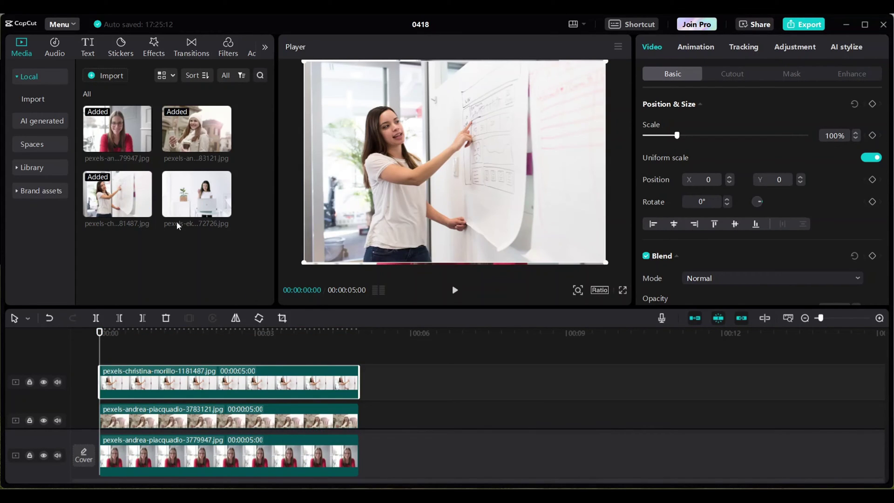
{"action": "left_click", "coordinate": [225, 211]}
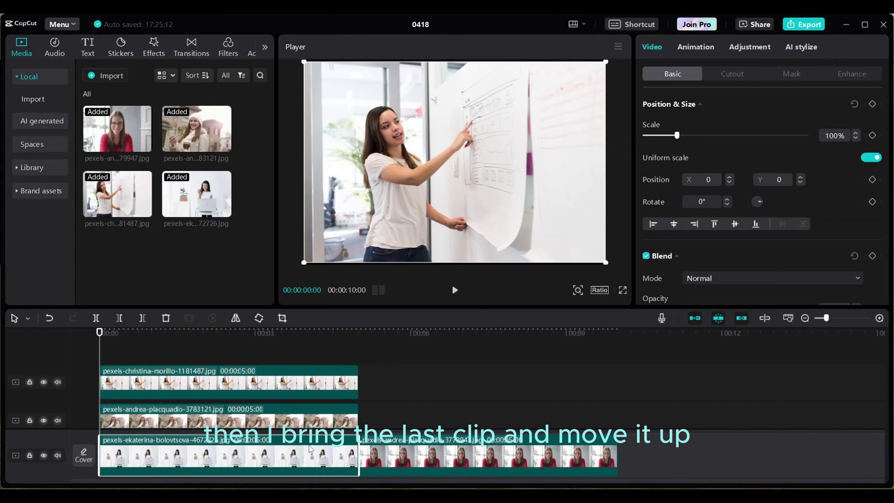
{"action": "left_click_drag", "start_coordinate": [567, 456], "coordinate": [311, 351]}
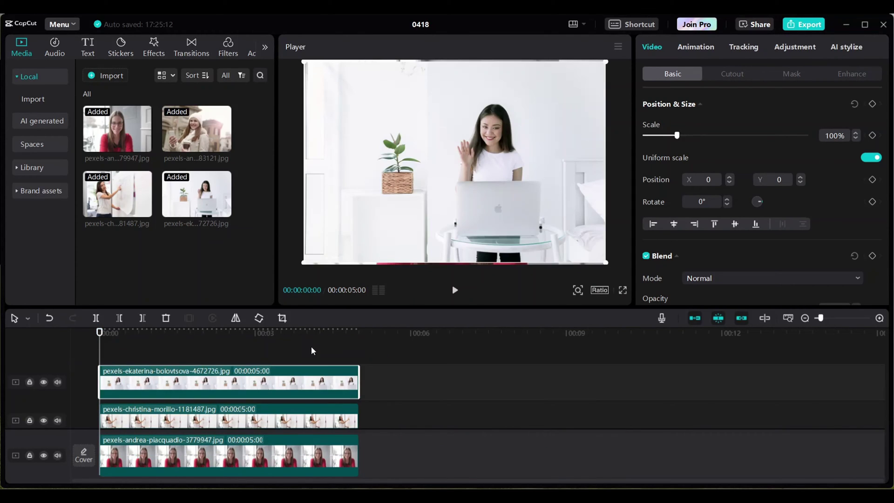
{"action": "scroll", "coordinate": [312, 350], "scroll_direction": "down", "scroll_amount": 2}
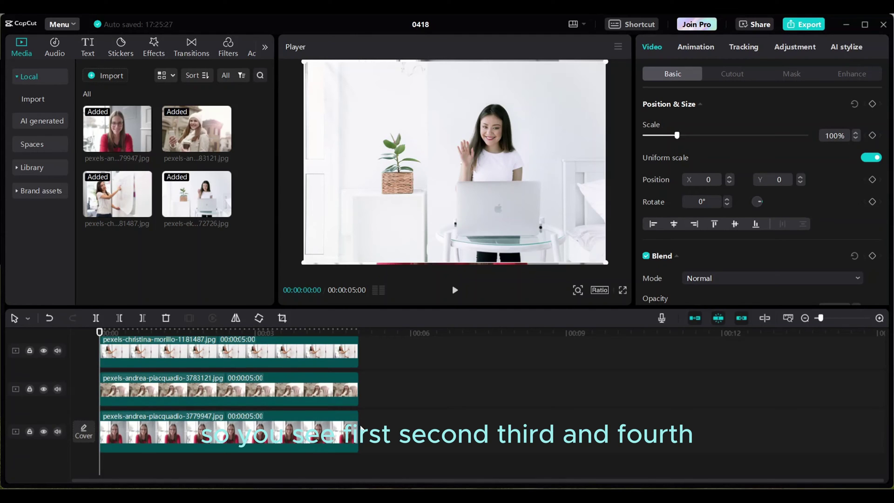
{"action": "scroll", "coordinate": [363, 429], "scroll_direction": "up", "scroll_amount": 1}
{"action": "scroll", "coordinate": [346, 416], "scroll_direction": "up", "scroll_amount": 1}
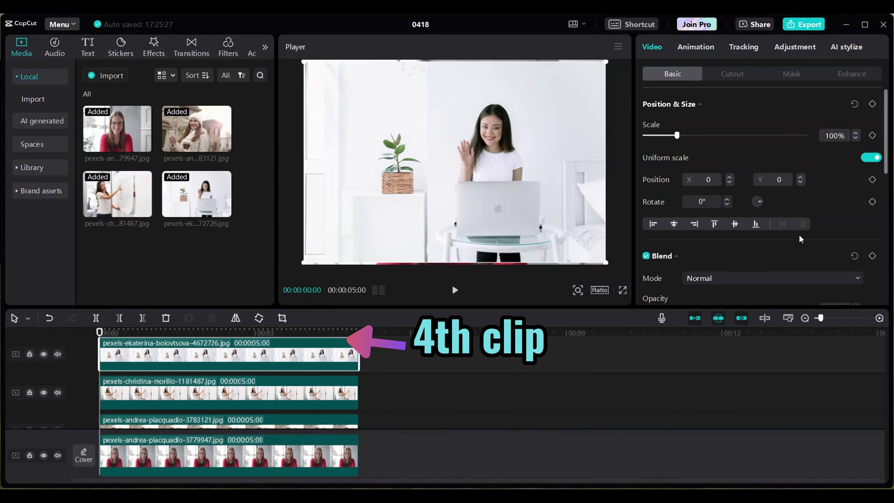
{"action": "scroll", "coordinate": [799, 234], "scroll_direction": "down", "scroll_amount": 10}
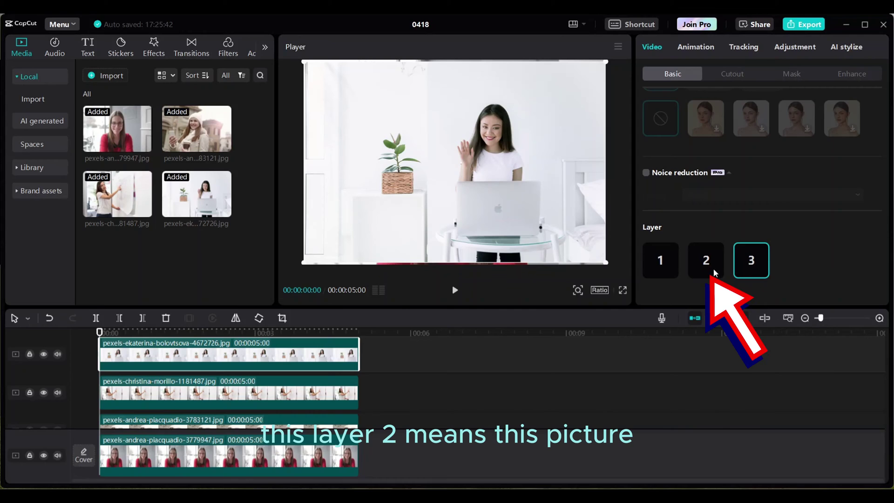
{"action": "left_click", "coordinate": [296, 396]}
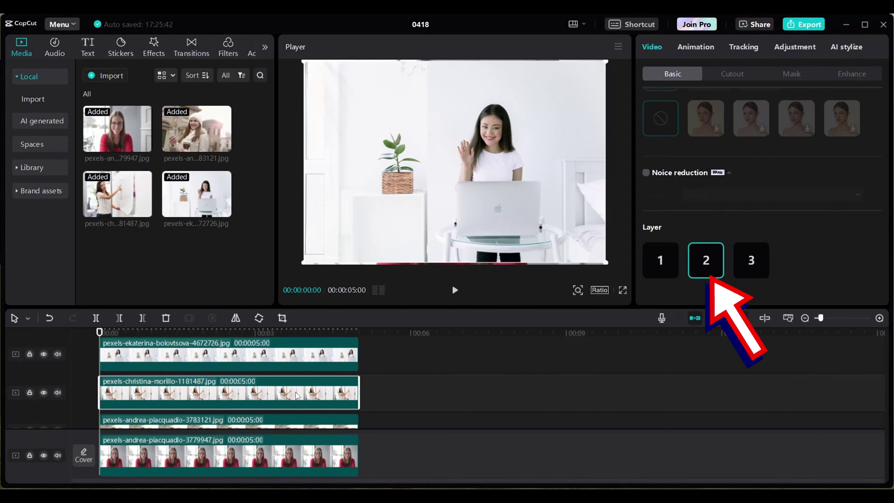
{"action": "scroll", "coordinate": [295, 394], "scroll_direction": "down", "scroll_amount": 1}
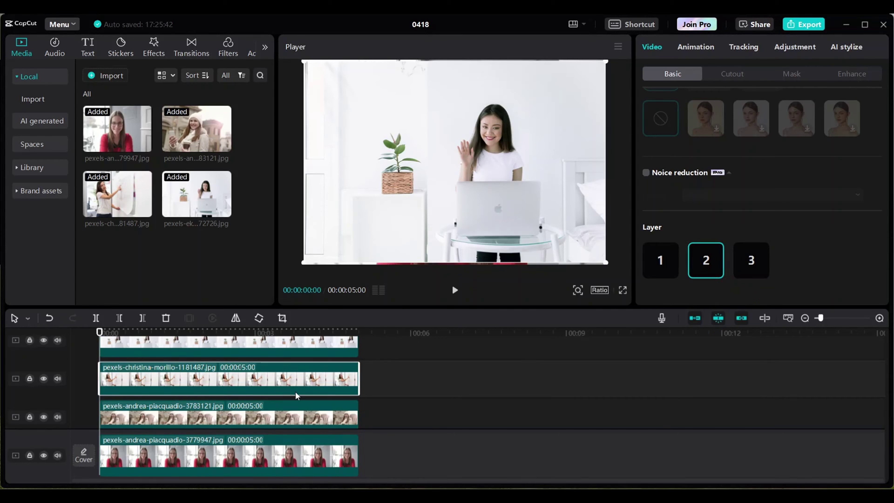
{"action": "left_click", "coordinate": [304, 414]}
{"action": "scroll", "coordinate": [304, 415], "scroll_direction": "down", "scroll_amount": 2}
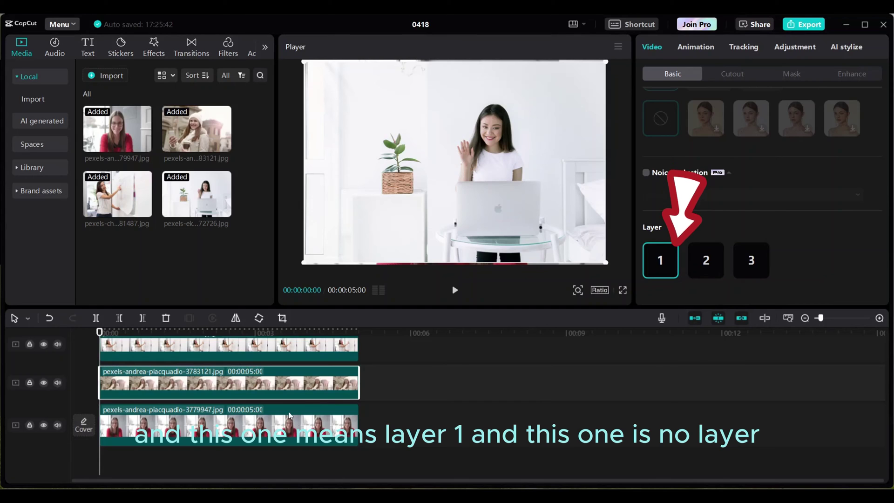
{"action": "scroll", "coordinate": [315, 414], "scroll_direction": "up", "scroll_amount": 2}
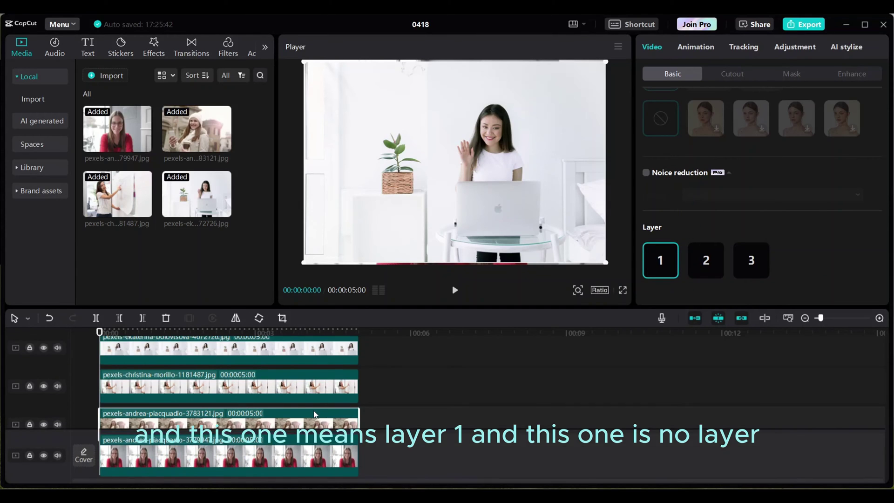
{"action": "scroll", "coordinate": [315, 414], "scroll_direction": "up", "scroll_amount": 1}
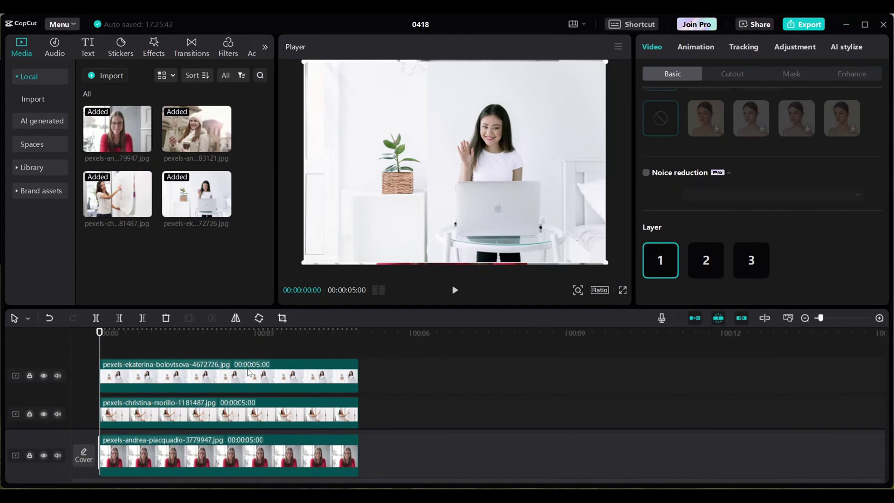
- Scale the top-track waving-woman photo to 50% and move it into the top-right quarter
{"action": "left_click", "coordinate": [250, 372]}
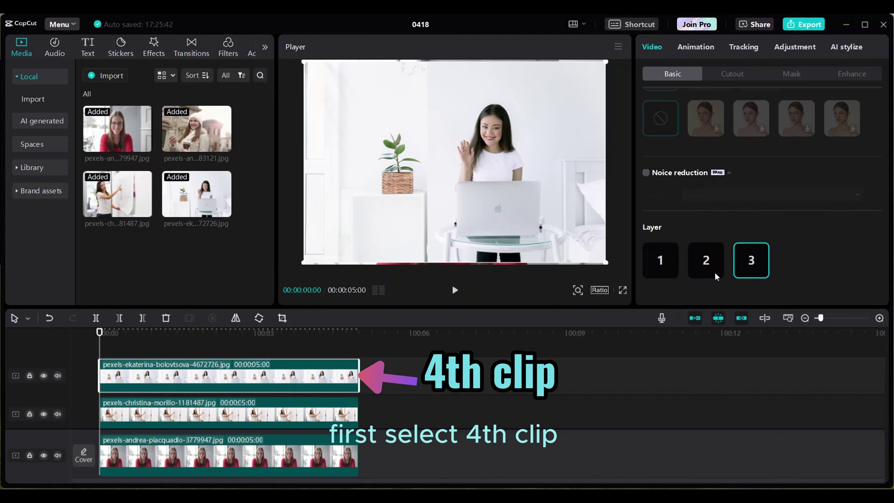
{"action": "scroll", "coordinate": [739, 138], "scroll_direction": "up", "scroll_amount": 6}
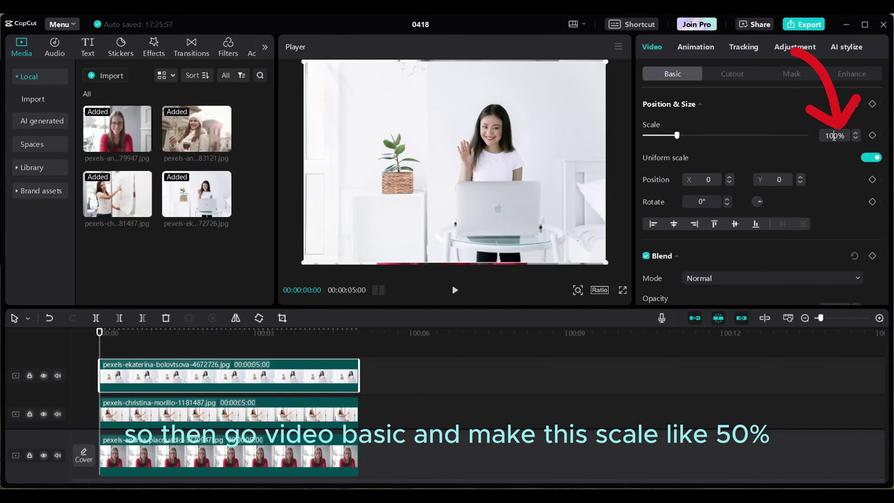
{"action": "left_click", "coordinate": [834, 136]}
{"action": "key", "text": "BackSpace"}
{"action": "key", "text": "BackSpace"}
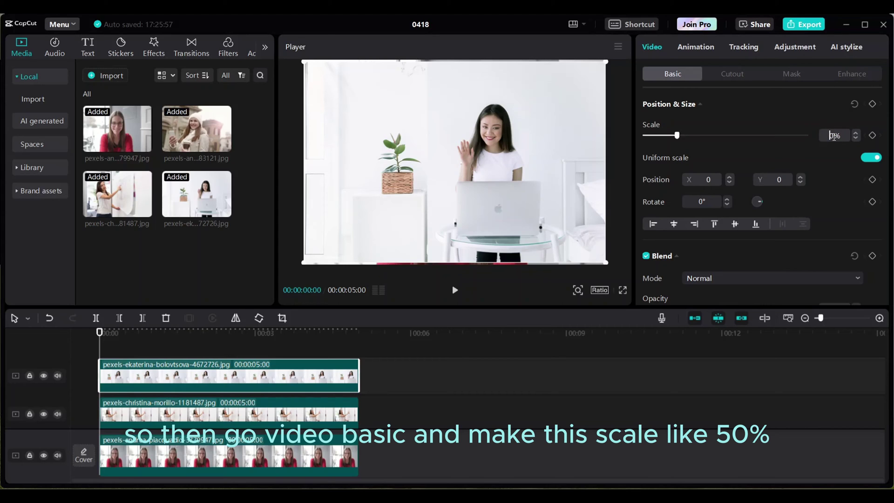
{"action": "type", "text": "50"}
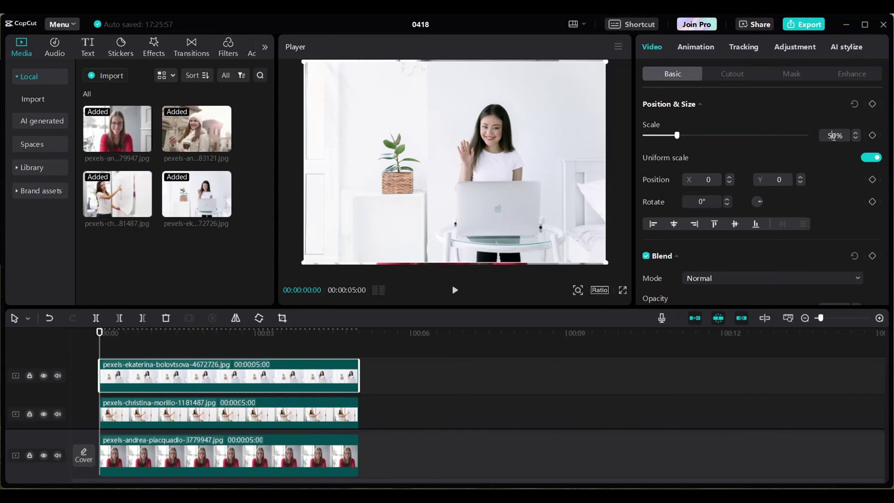
{"action": "key", "text": "Return"}
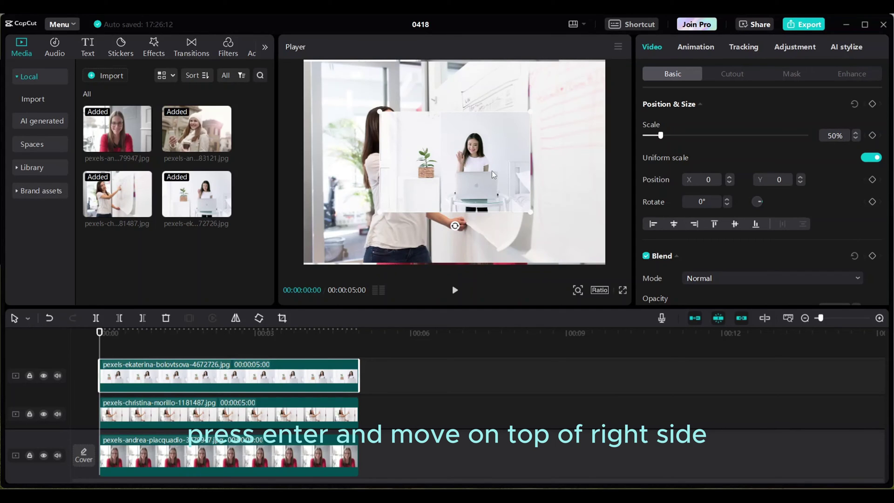
{"action": "left_click_drag", "start_coordinate": [492, 170], "coordinate": [566, 119]}
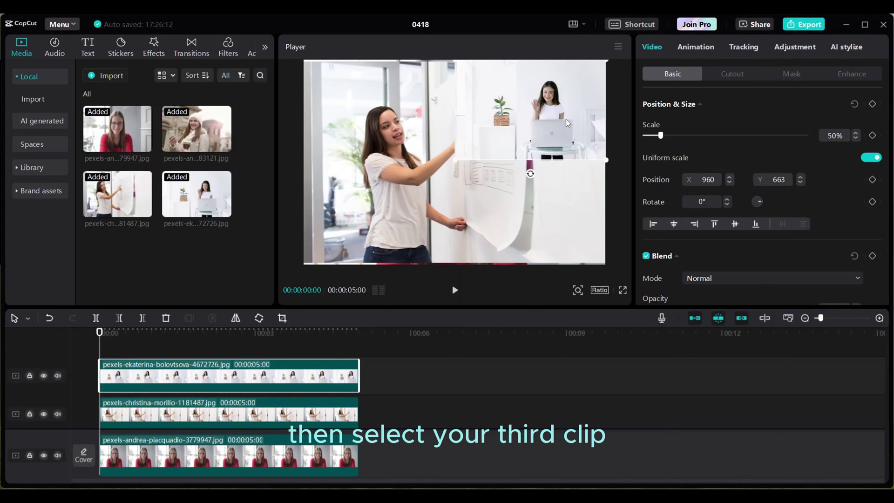
- Scale the whiteboard photo to 50% and drag it into the frame's top-left quarter
{"action": "left_click", "coordinate": [325, 416]}
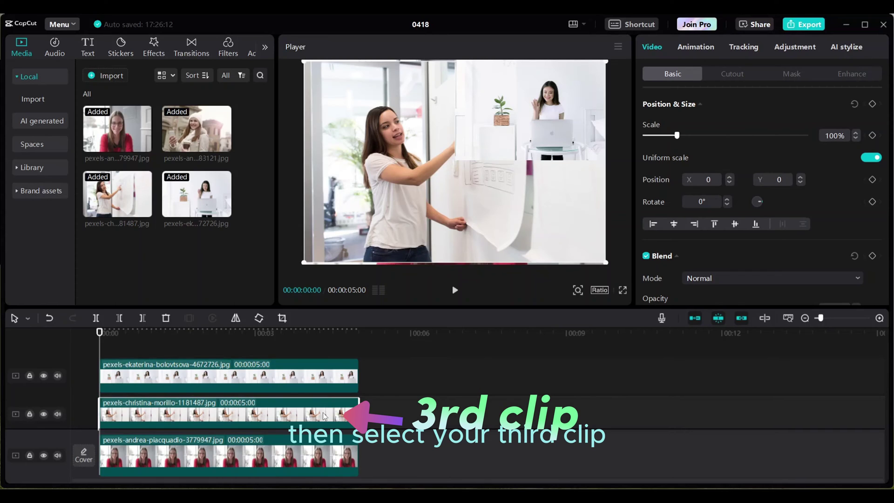
{"action": "left_click", "coordinate": [834, 136]}
{"action": "key", "text": "BackSpace"}
{"action": "key", "text": "BackSpace"}
{"action": "type", "text": "5"}
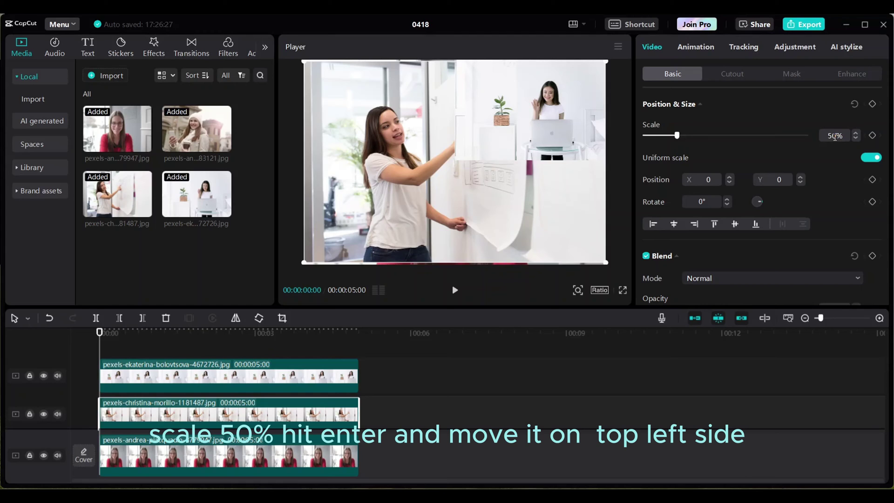
{"action": "key", "text": "Return"}
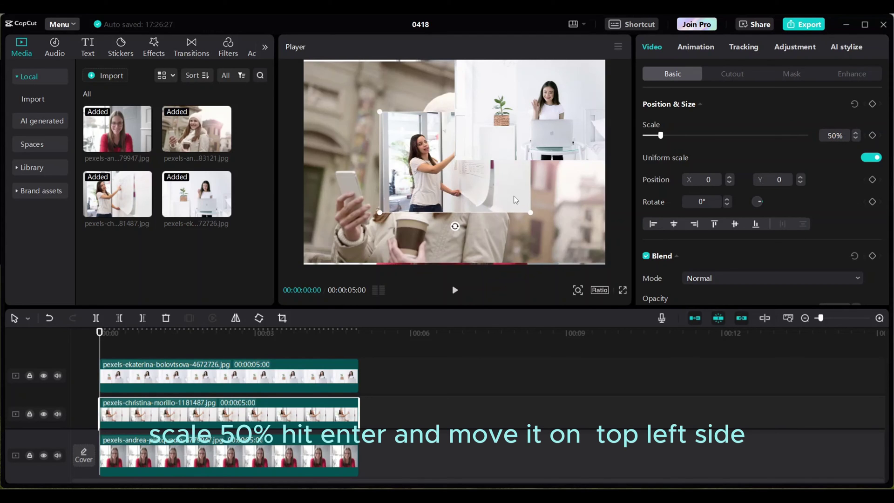
{"action": "left_click_drag", "start_coordinate": [426, 174], "coordinate": [348, 124]}
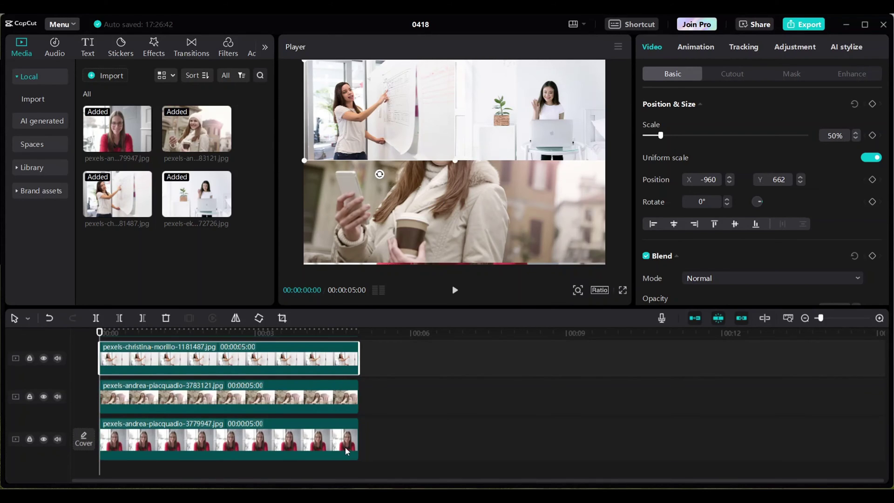
- Set the coffee-holding woman's photo to 50% scale and place it in the bottom-right quarter
{"action": "left_click", "coordinate": [286, 399]}
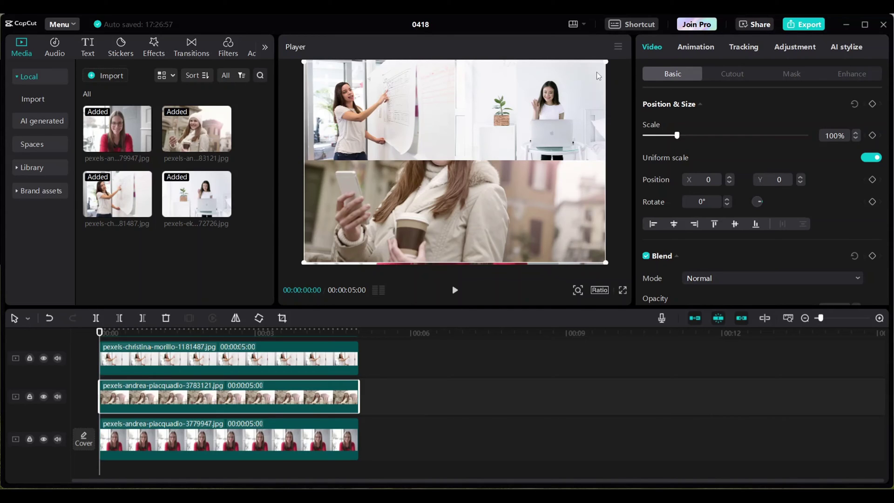
{"action": "double_click", "coordinate": [835, 135]}
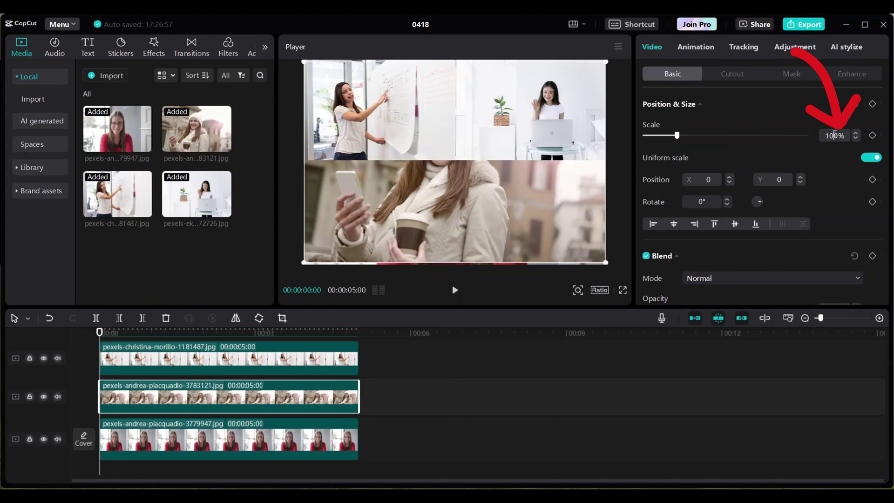
{"action": "key", "text": "BackSpace"}
{"action": "type", "text": "50"}
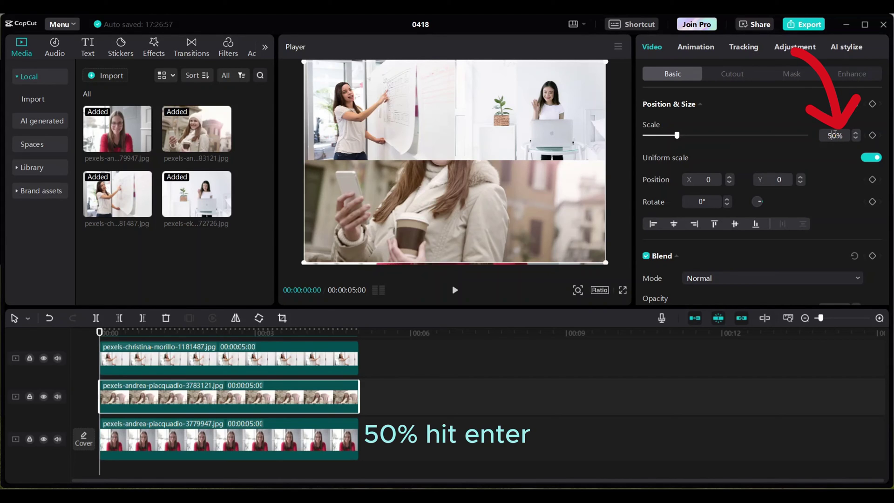
{"action": "key", "text": "Return"}
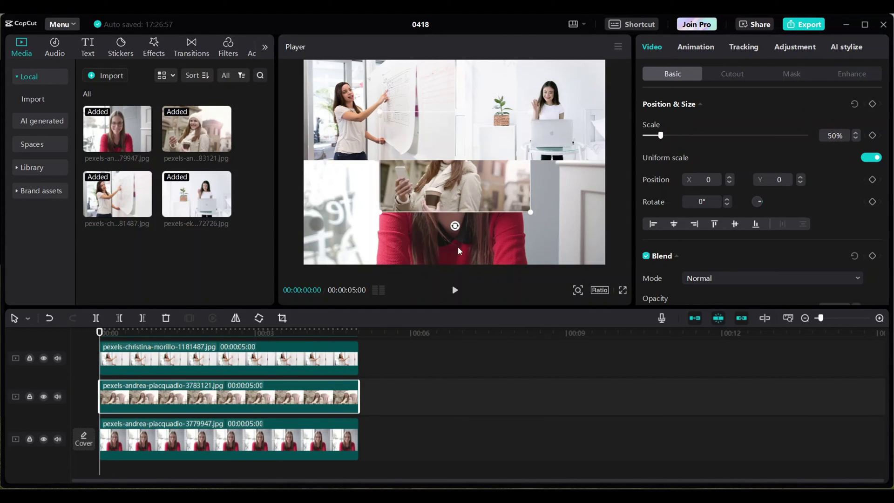
{"action": "left_click_drag", "start_coordinate": [458, 182], "coordinate": [532, 239]}
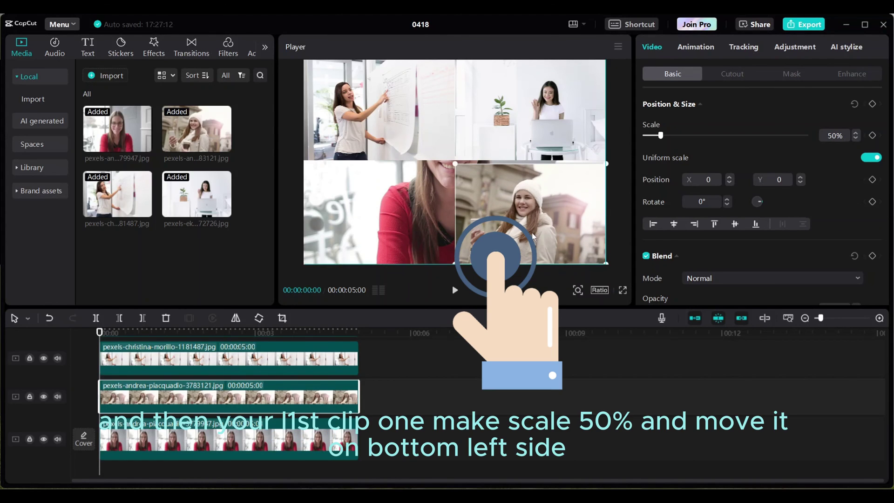
- Scale the bottom-track red-shirt photo to 50% and move it into the bottom-left quadrant
{"action": "scroll", "coordinate": [259, 428], "scroll_direction": "down", "scroll_amount": 1}
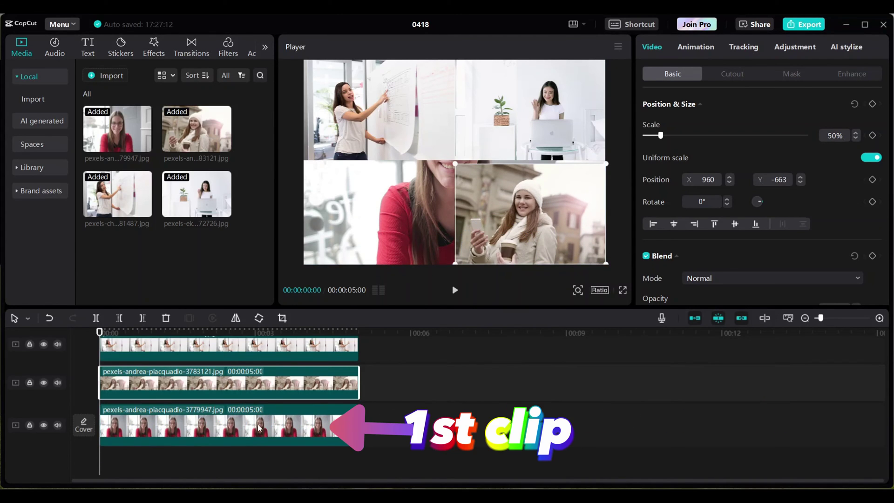
{"action": "left_click", "coordinate": [259, 428]}
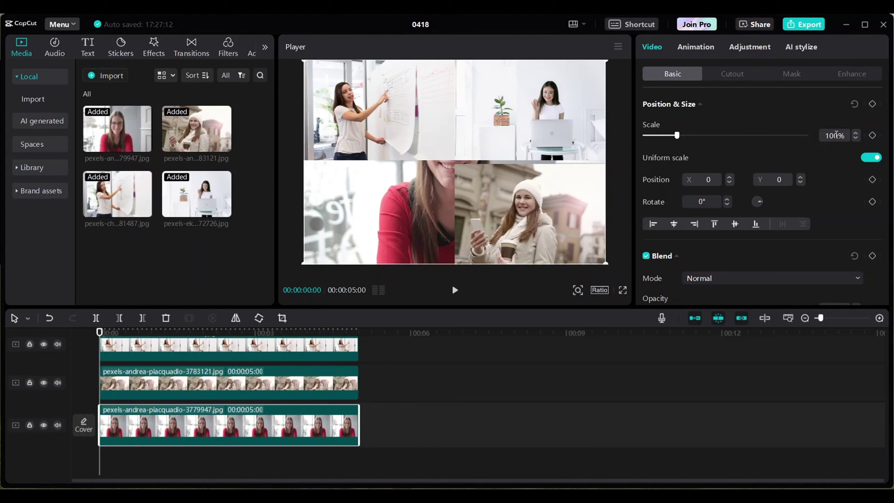
{"action": "left_click", "coordinate": [836, 135]}
{"action": "key", "text": "BackSpace"}
{"action": "type", "text": "5"}
{"action": "key", "text": "Return"}
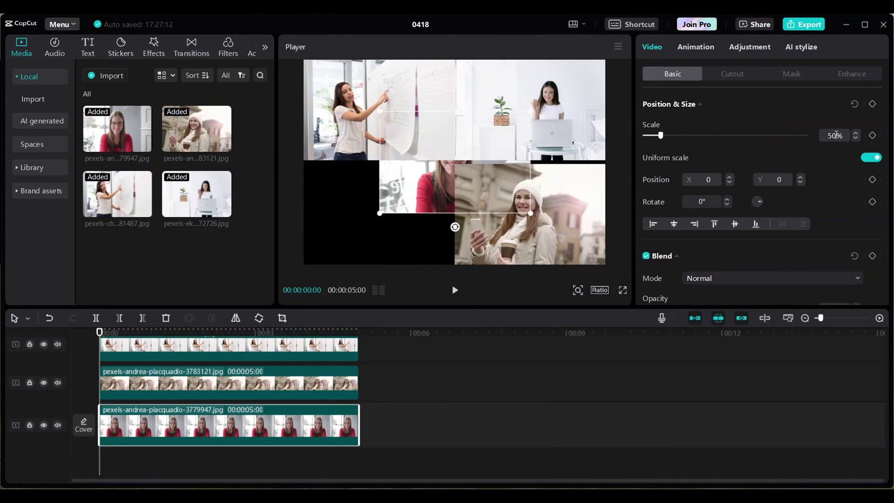
{"action": "left_click_drag", "start_coordinate": [419, 176], "coordinate": [341, 231]}
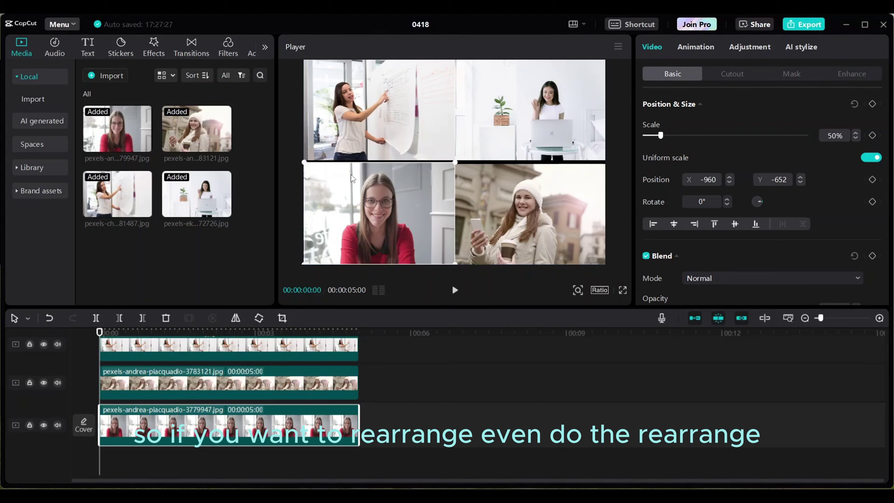
- Nudge the whiteboard and laptop photos into alignment and recheck the red-shirt photo's position
{"action": "left_click_drag", "start_coordinate": [370, 119], "coordinate": [388, 135]}
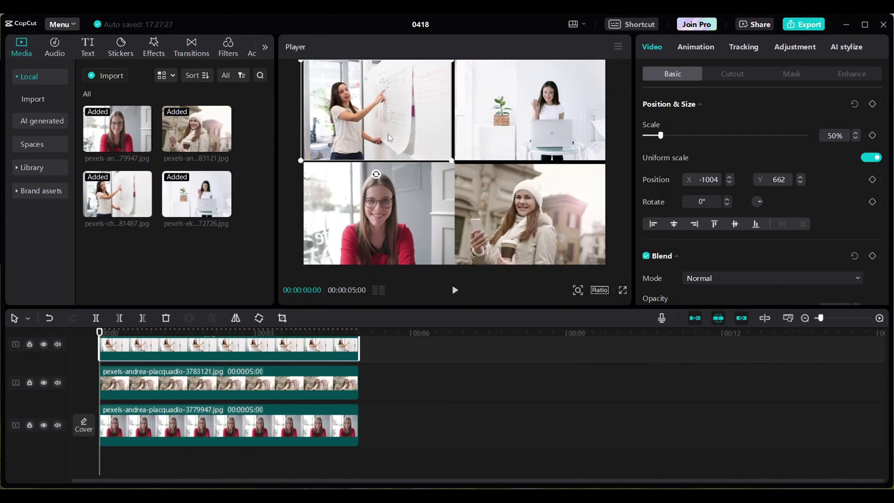
{"action": "left_click_drag", "start_coordinate": [519, 136], "coordinate": [516, 139]}
{"action": "left_click", "coordinate": [355, 425]}
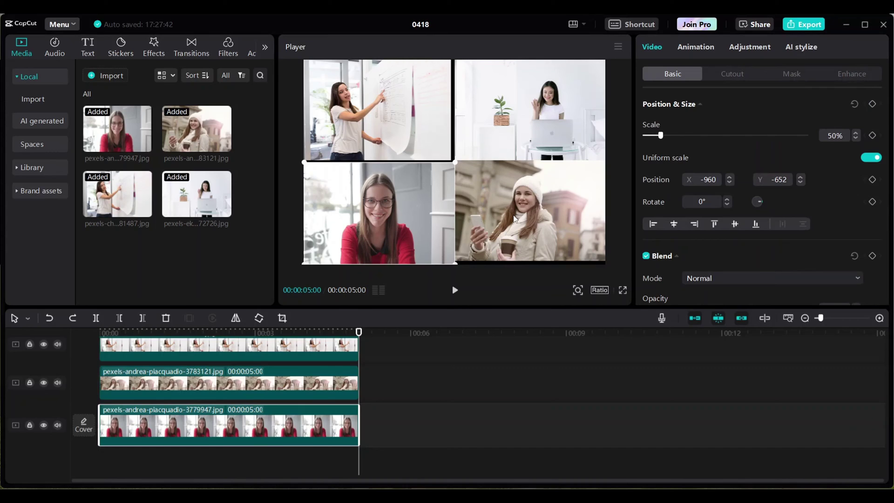
- Zoom in on the preview and nudge the bottom-left and bottom-right photos to close the seams
{"action": "left_click", "coordinate": [579, 292]}
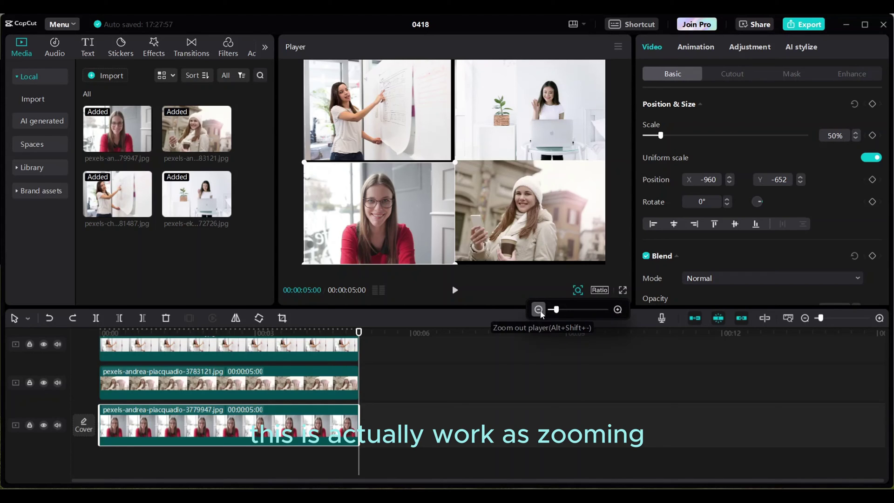
{"action": "left_click_drag", "start_coordinate": [558, 312], "coordinate": [597, 309]}
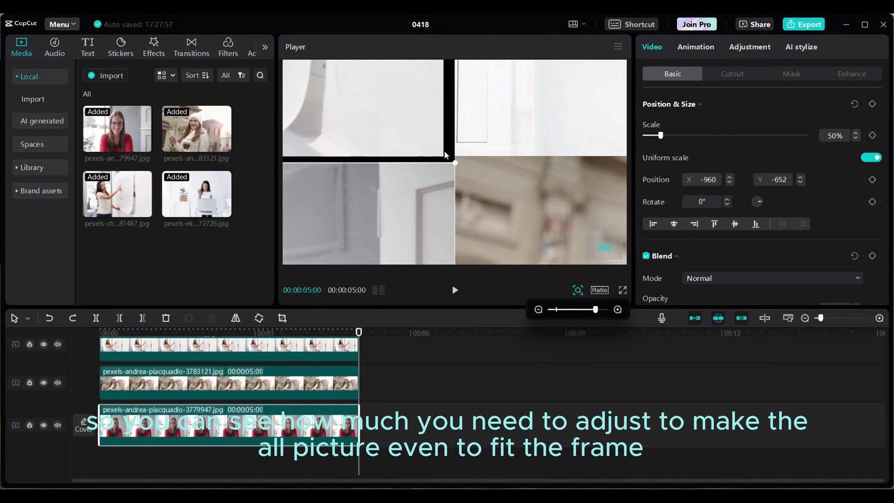
{"action": "left_click_drag", "start_coordinate": [436, 178], "coordinate": [425, 172]}
{"action": "left_click_drag", "start_coordinate": [501, 181], "coordinate": [498, 180]}
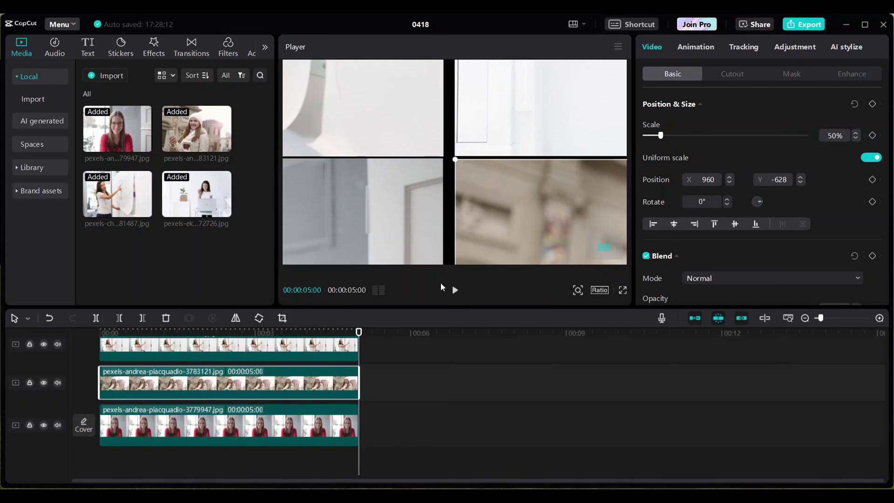
{"action": "left_click", "coordinate": [578, 291]}
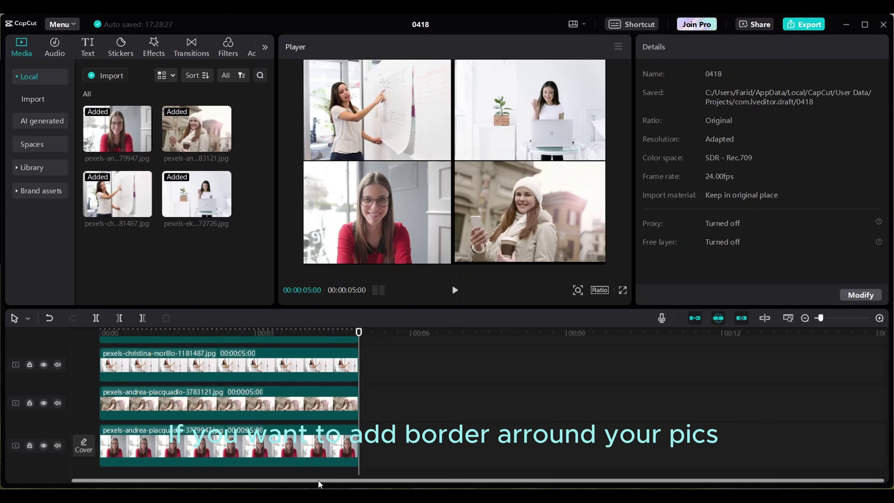
- Give the bottom red-shirt clip a light teal solid-colour canvas background
{"action": "scroll", "coordinate": [309, 434], "scroll_direction": "down", "scroll_amount": 1}
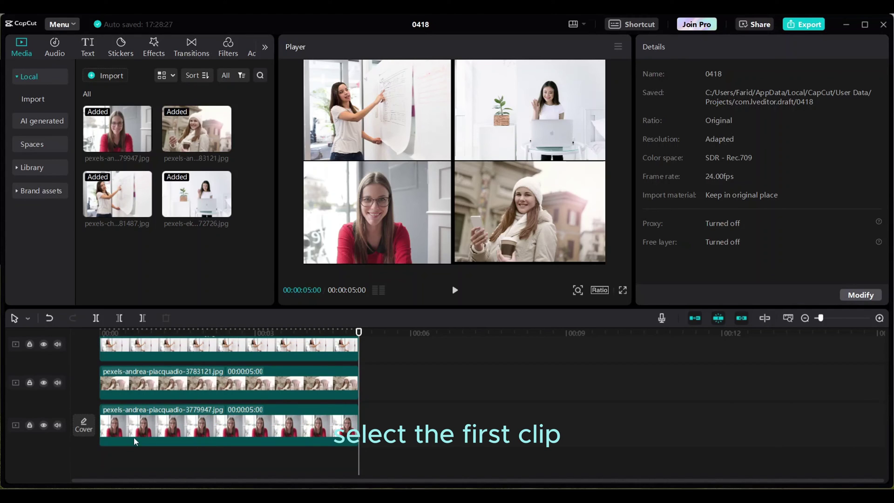
{"action": "left_click", "coordinate": [212, 437]}
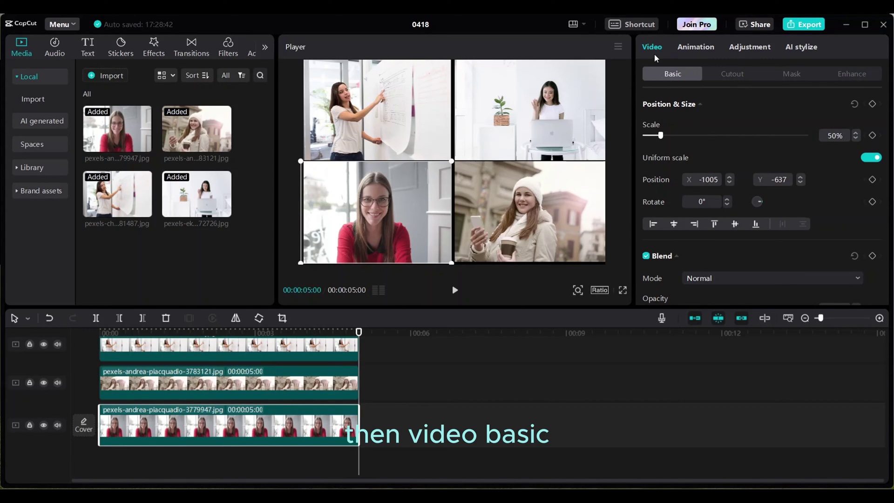
{"action": "scroll", "coordinate": [753, 169], "scroll_direction": "down", "scroll_amount": 10}
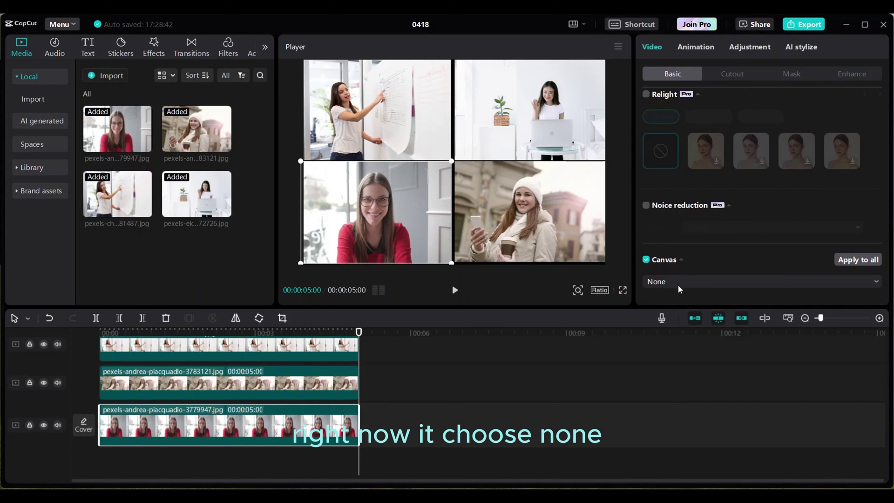
{"action": "left_click", "coordinate": [701, 281]}
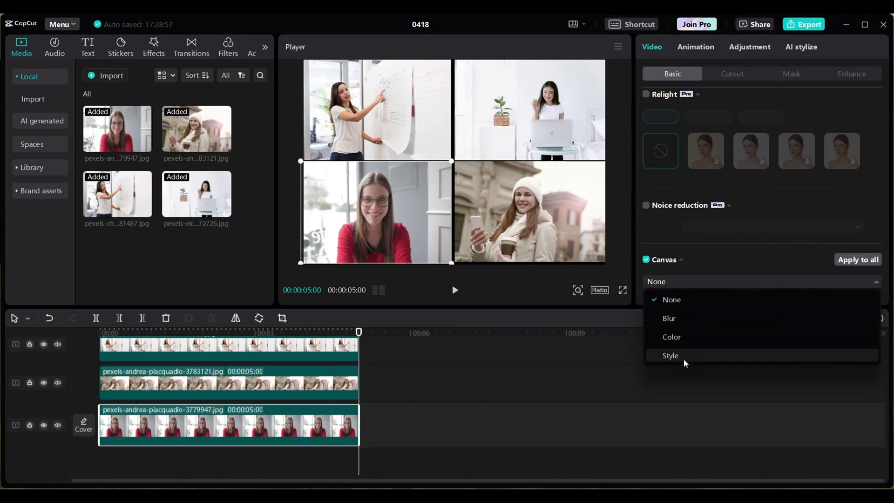
{"action": "left_click", "coordinate": [681, 338]}
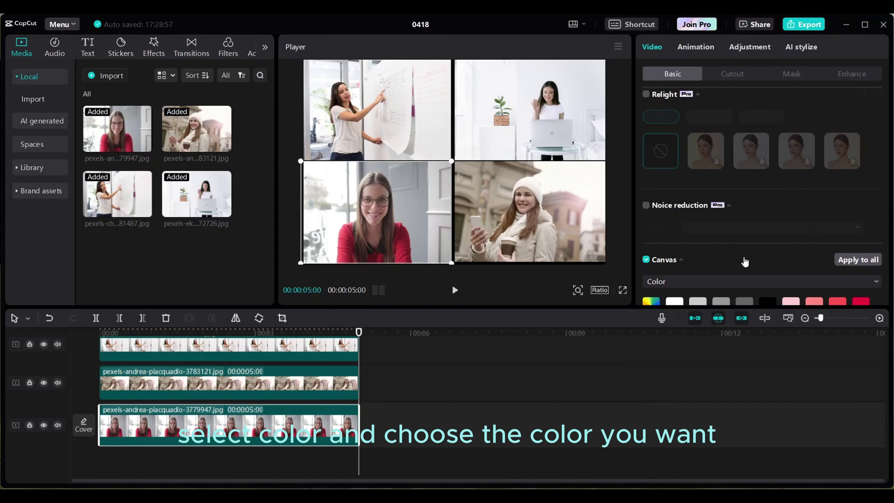
{"action": "scroll", "coordinate": [745, 261], "scroll_direction": "down", "scroll_amount": 2}
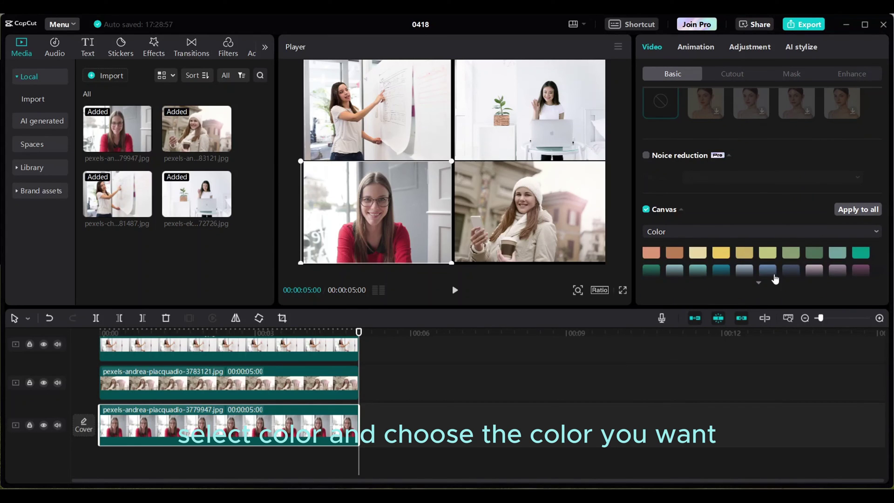
{"action": "left_click", "coordinate": [760, 283]}
{"action": "left_click", "coordinate": [792, 284]}
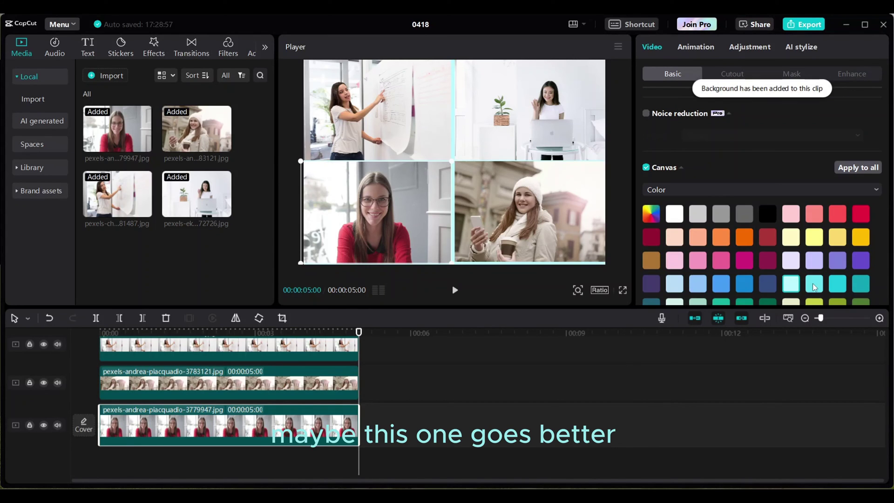
{"action": "left_click", "coordinate": [390, 382]}
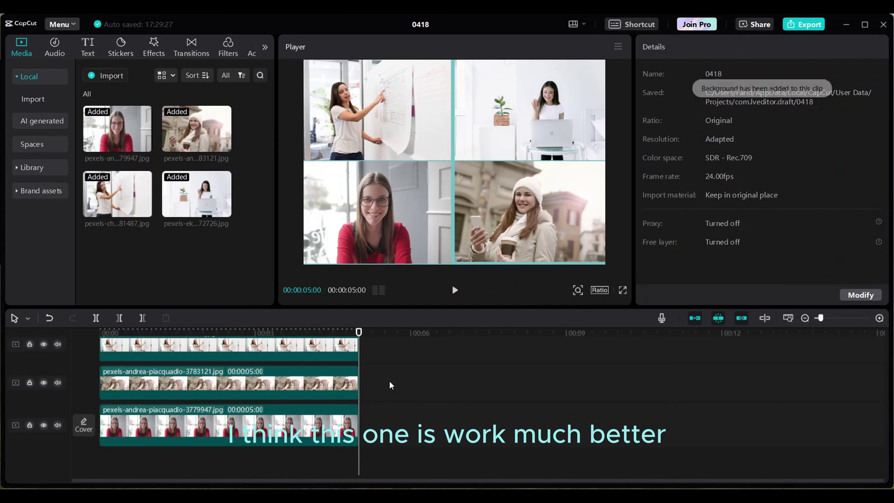
- Inspect the collage in a magnified full-screen preview and shift the whiteboard photo slightly right
{"action": "left_click", "coordinate": [397, 184]}
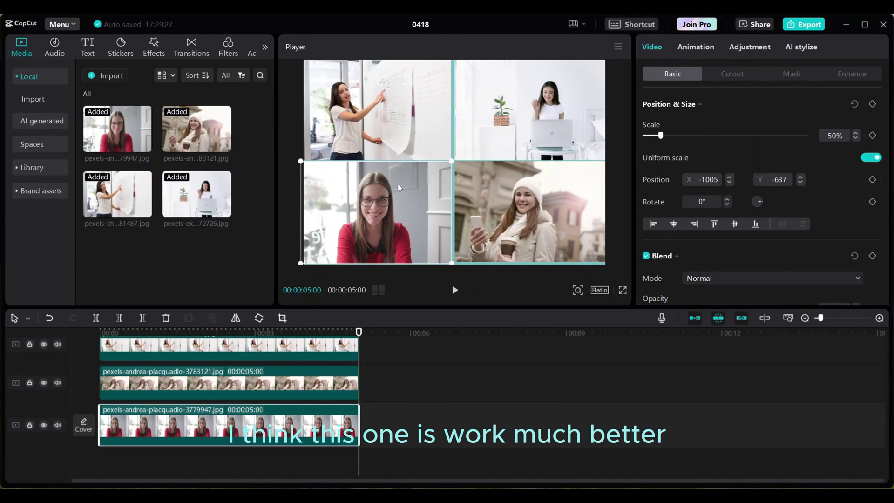
{"action": "left_click", "coordinate": [579, 290]}
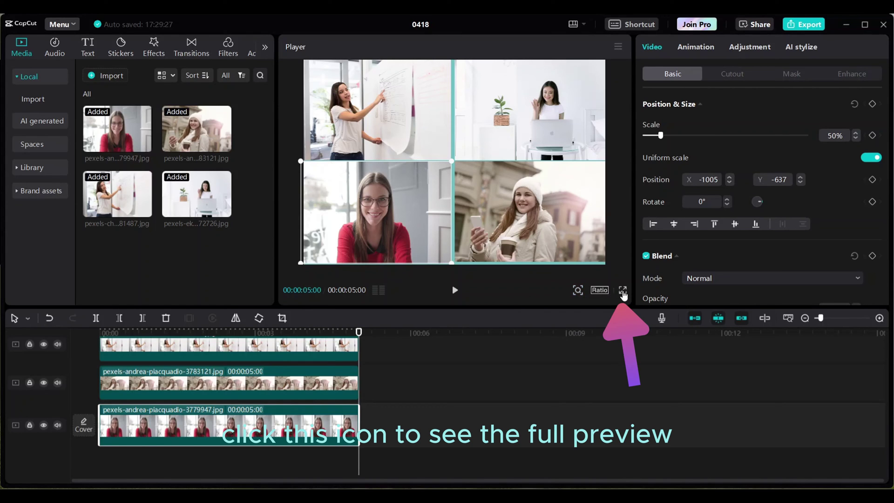
{"action": "left_click", "coordinate": [623, 290]}
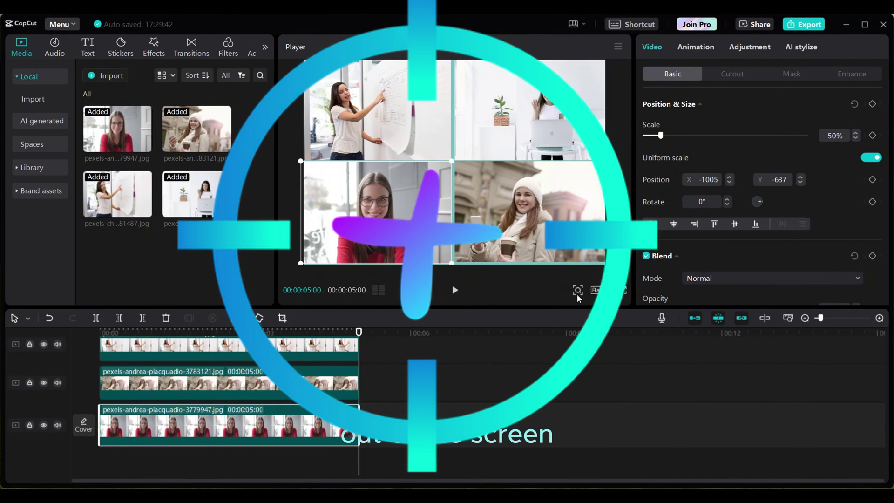
{"action": "mouse_move", "coordinate": [580, 294]}
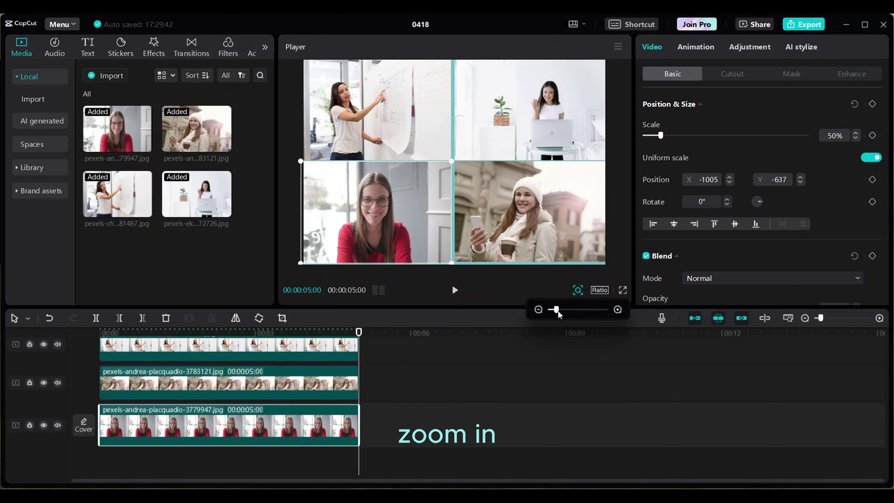
{"action": "left_click_drag", "start_coordinate": [558, 310], "coordinate": [587, 311]}
{"action": "left_click", "coordinate": [426, 138]}
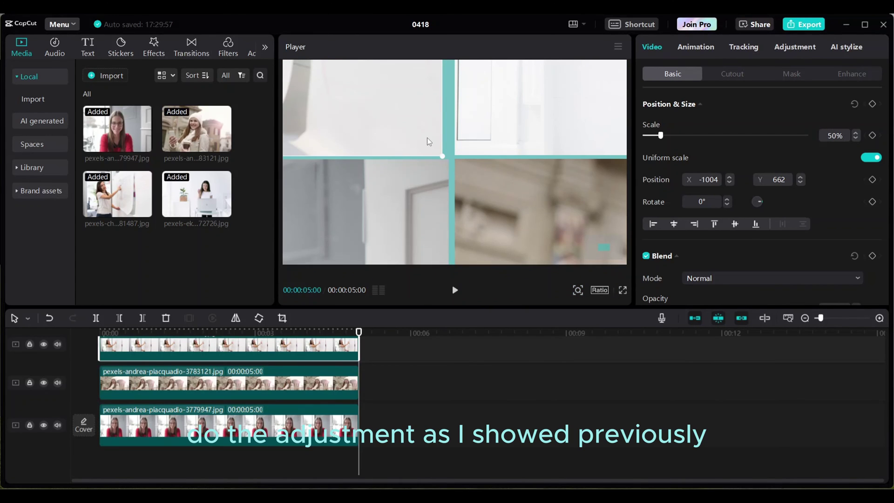
{"action": "left_click_drag", "start_coordinate": [432, 138], "coordinate": [433, 138]}
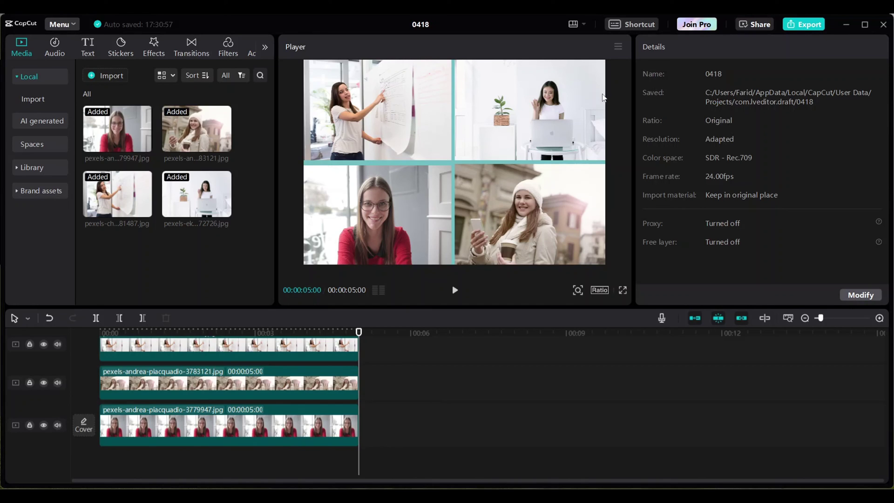
- Choose Export still frame from the Player panel's menu
{"action": "left_click", "coordinate": [618, 47]}
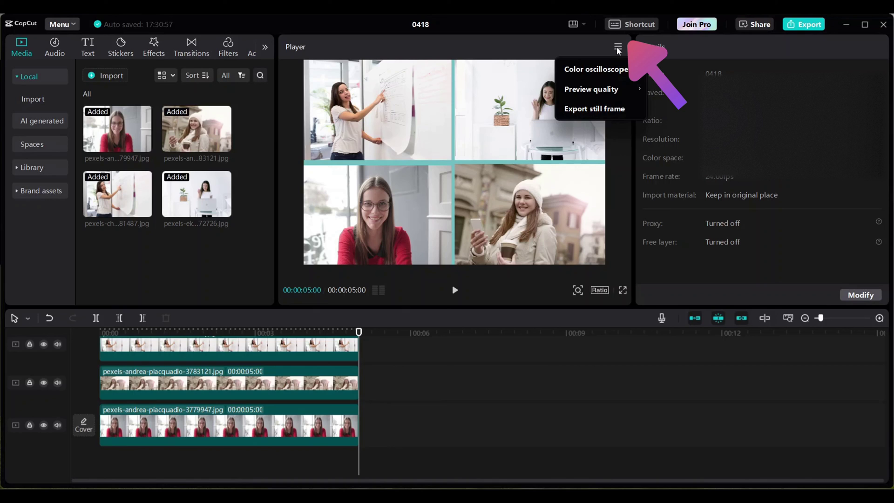
{"action": "mouse_move", "coordinate": [616, 66]}
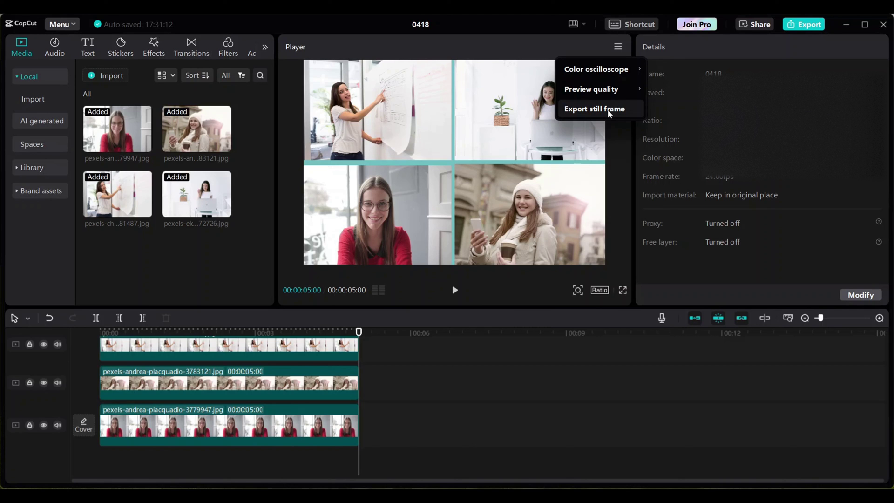
{"action": "left_click", "coordinate": [609, 111]}
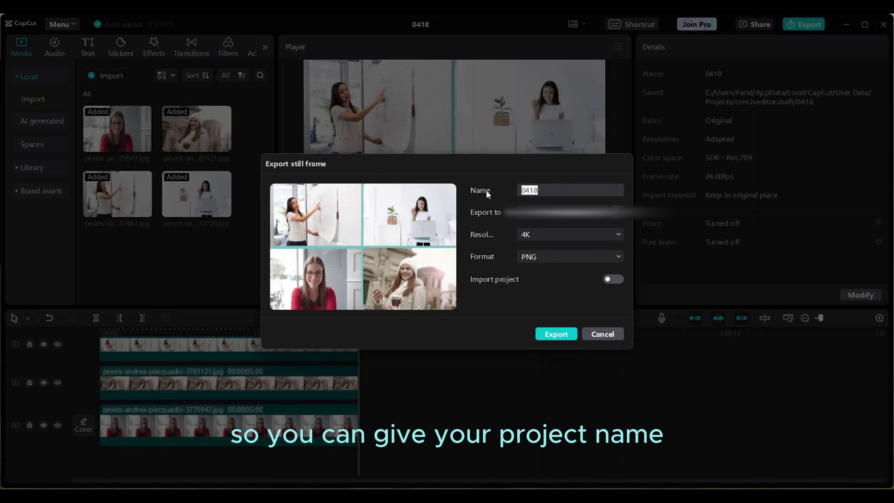
- Rename the still to '4 picture in one frame' and export it as a 4K PNG
{"action": "key", "text": "BackSpace"}
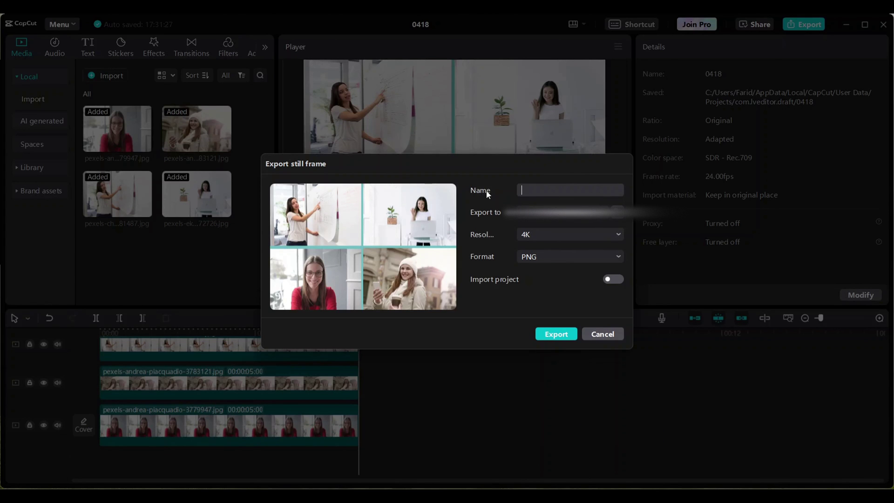
{"action": "type", "text": "4 picture in one frame"}
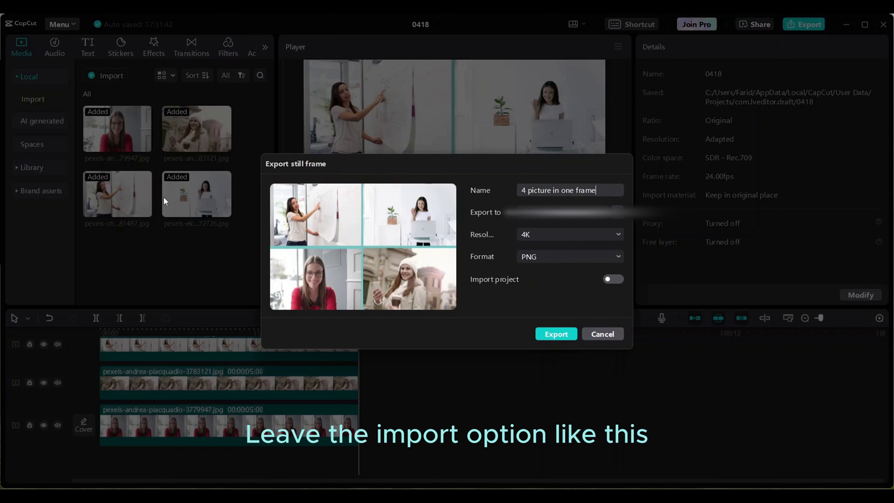
{"action": "left_click", "coordinate": [553, 334]}
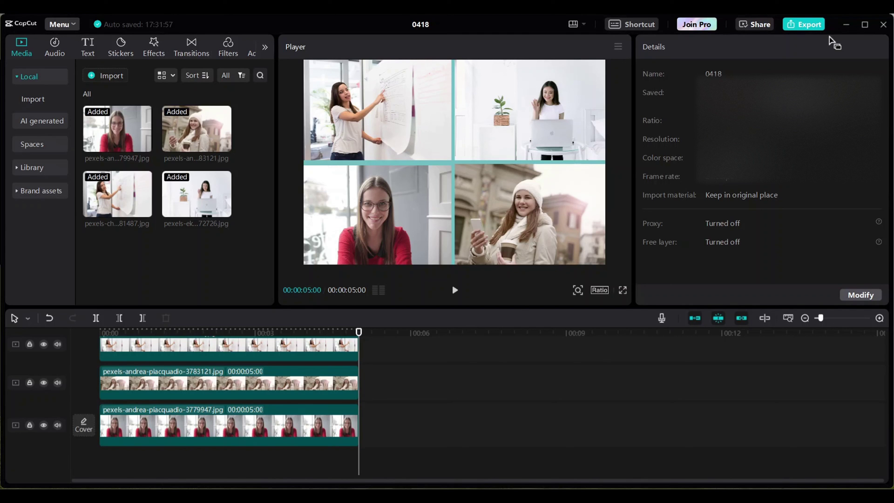
- Minimise the CapCut window to reveal the Windows desktop
{"action": "left_click", "coordinate": [844, 23]}
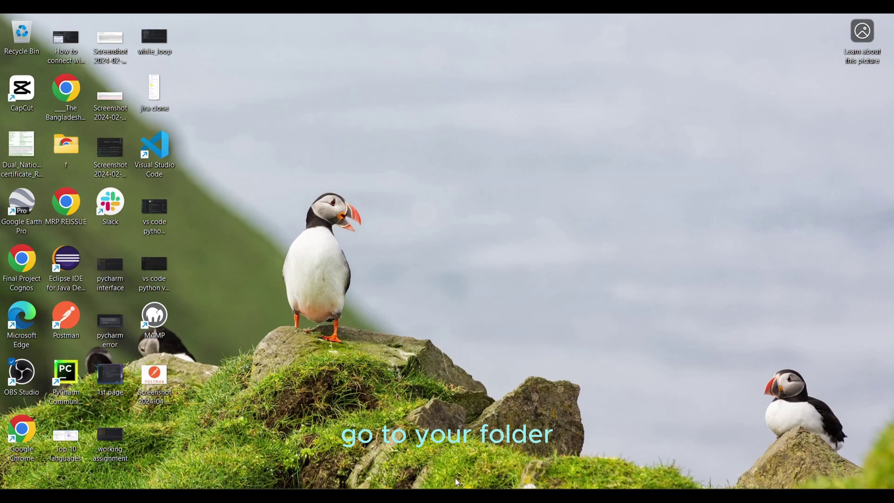